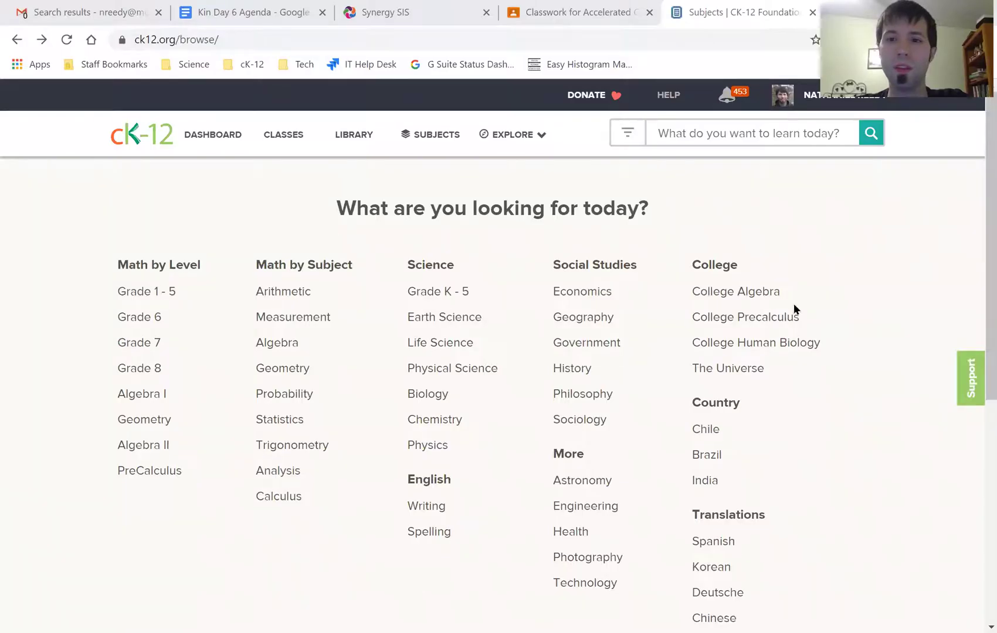
Step: Switch the CK-12 home page to the Student Version and scroll down to its footer
click(143, 139)
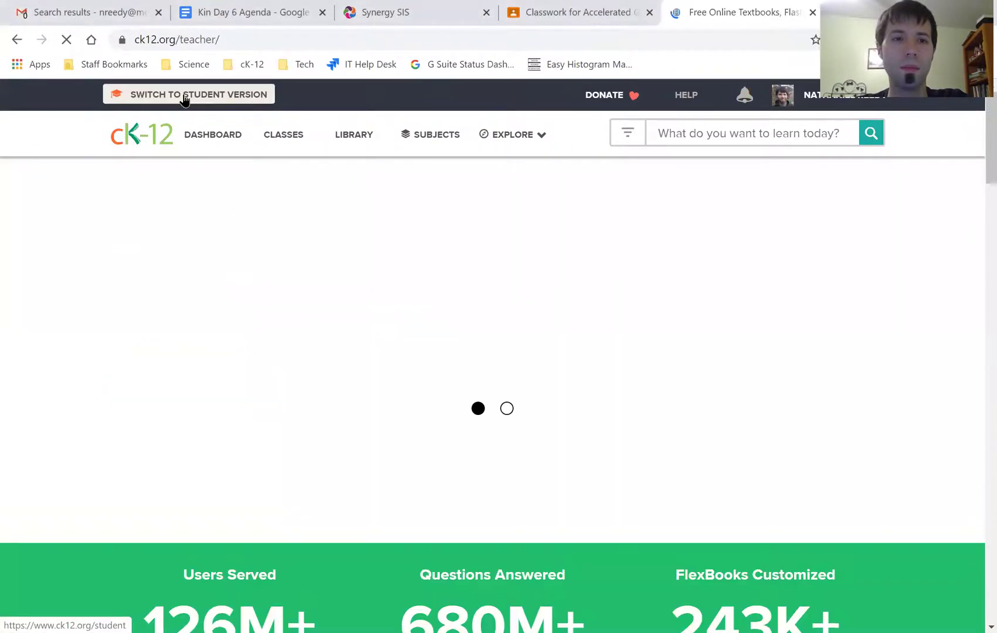
click(255, 95)
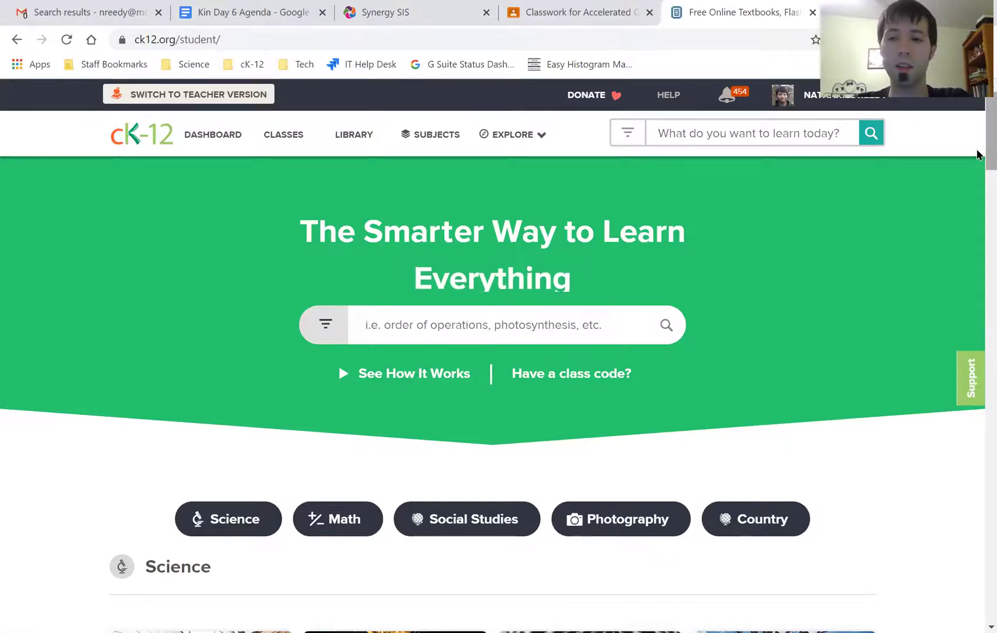
scroll(979, 146, down, 10)
scroll(970, 305, down, 20)
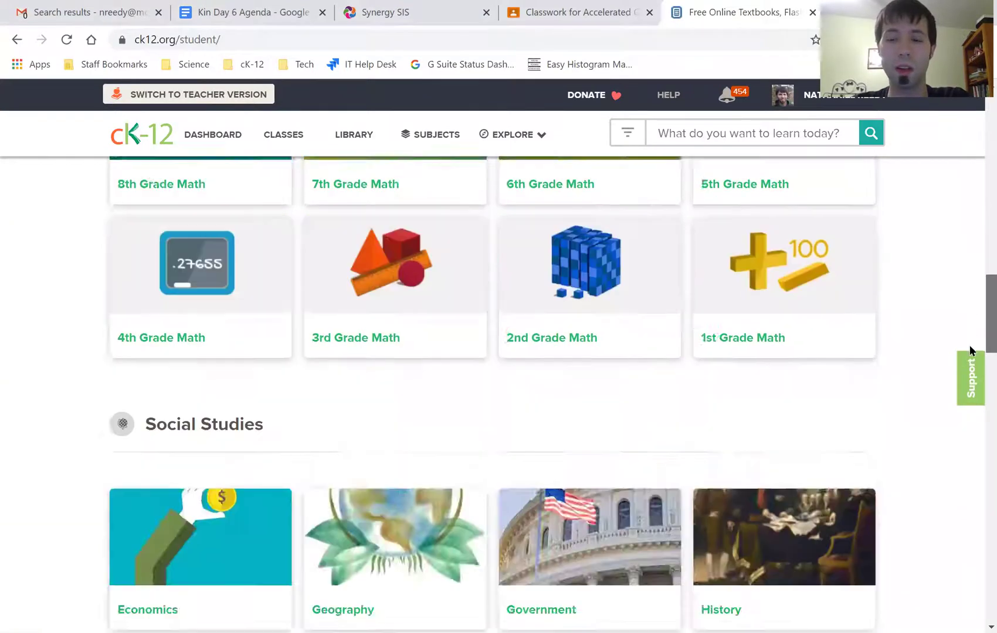
scroll(977, 598, down, 3)
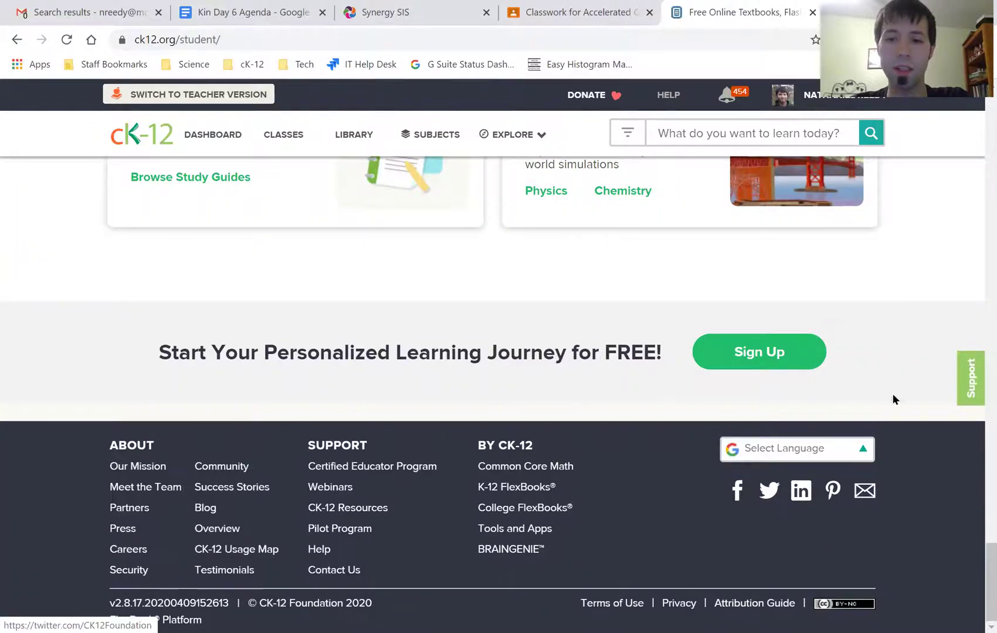
Step: Translate the site into Spanish with the footer language selector, then open ASIGNATURAS
click(824, 453)
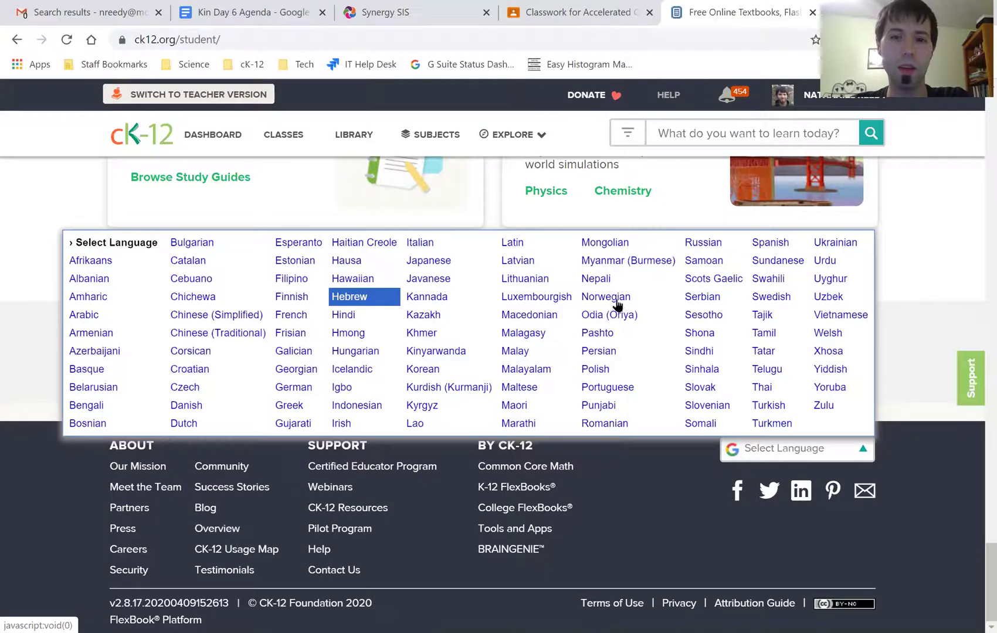
click(777, 247)
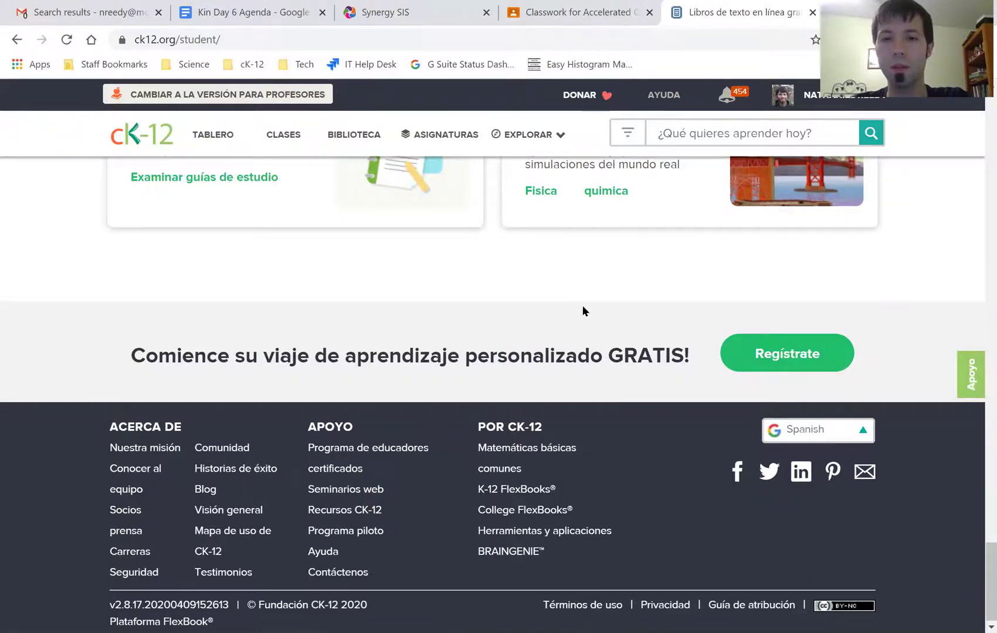
scroll(582, 311, up, 10)
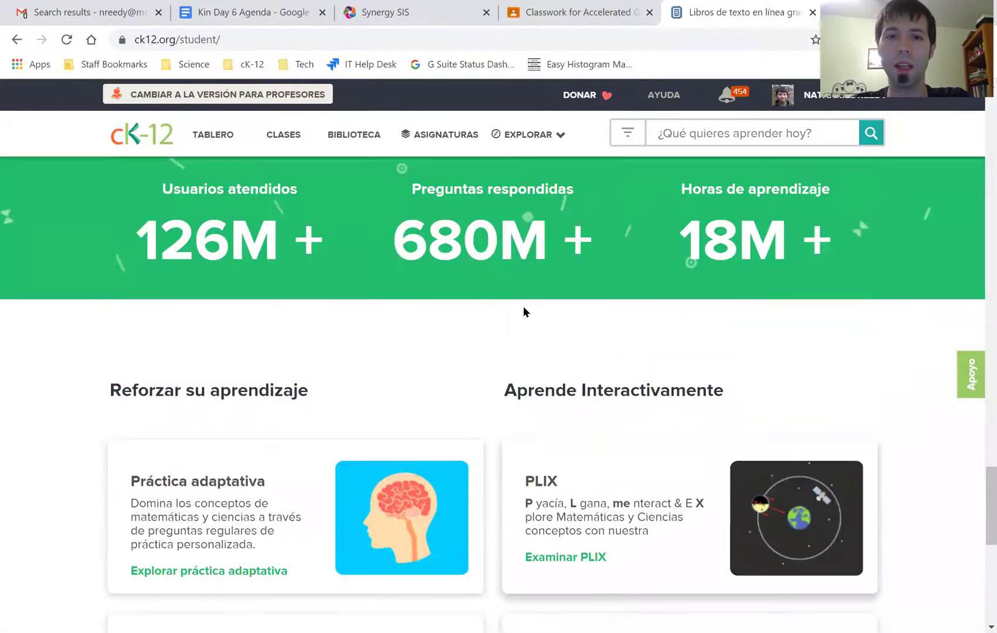
scroll(524, 307, up, 1)
click(439, 134)
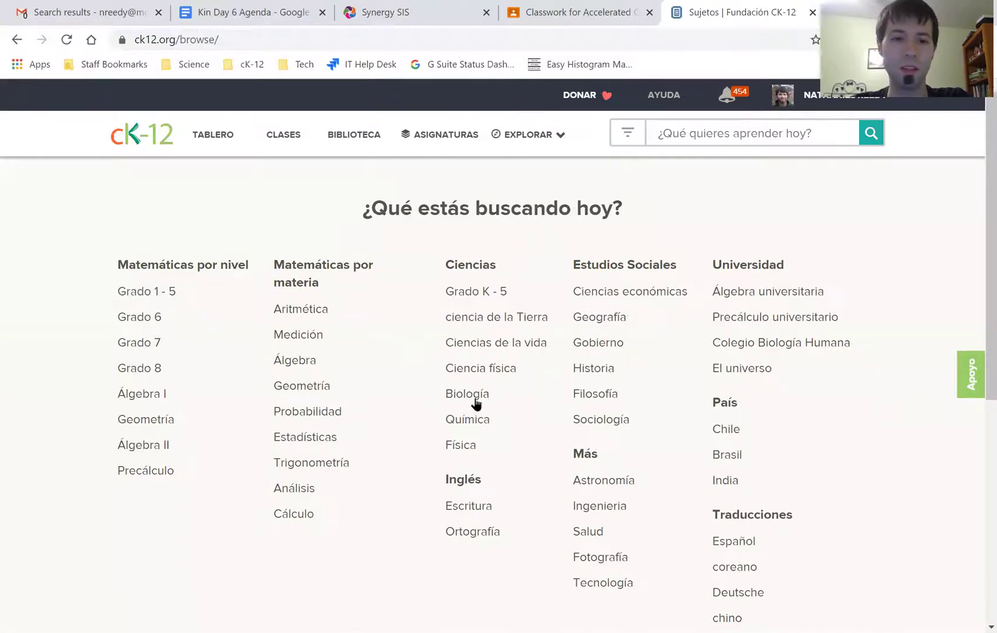
Step: Open the Biología FlexBook, select its flexbooks.ck12.org address, and reload so chapters show in English
click(472, 399)
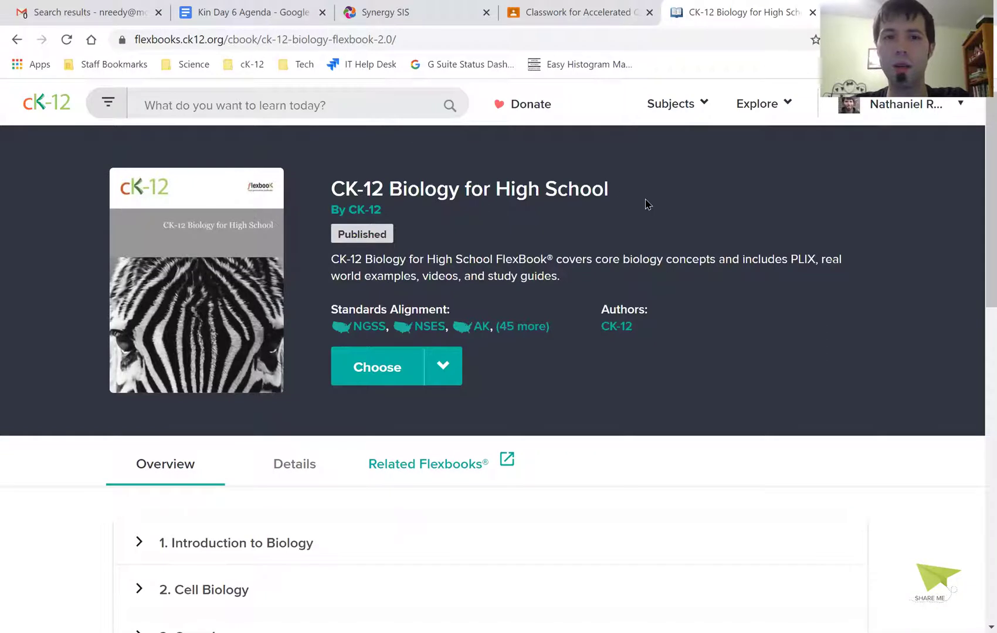
drag(223, 39, 182, 46)
click(240, 40)
drag(263, 41, 170, 41)
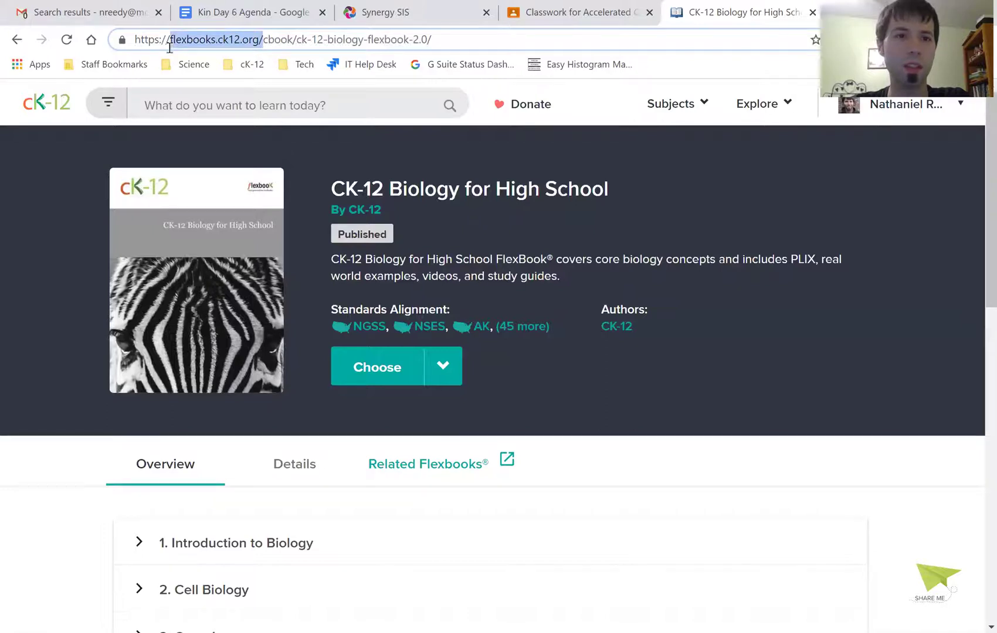
scroll(742, 368, down, 6)
scroll(798, 372, down, 7)
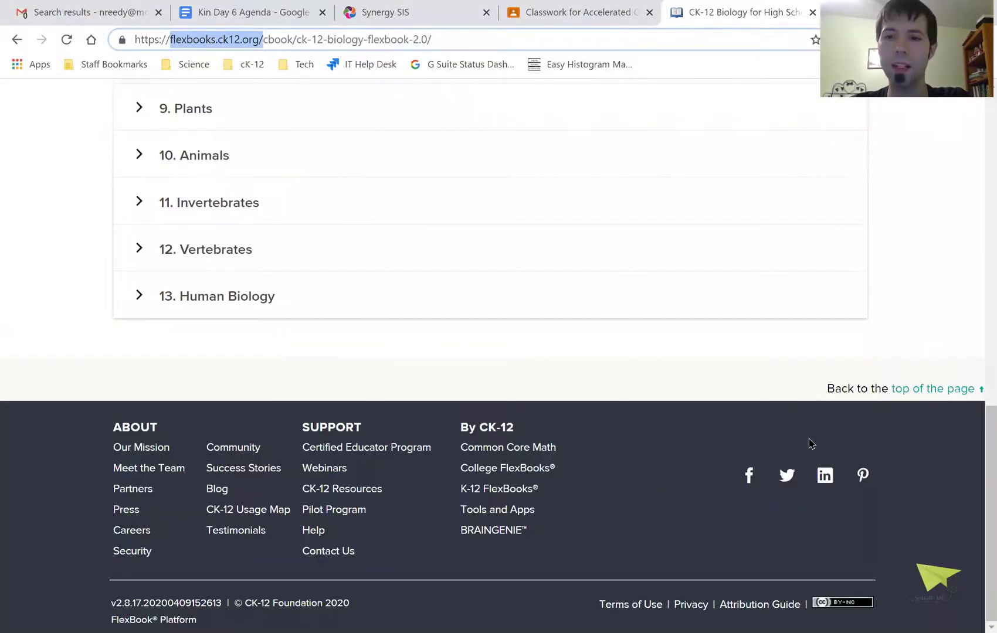
click(883, 420)
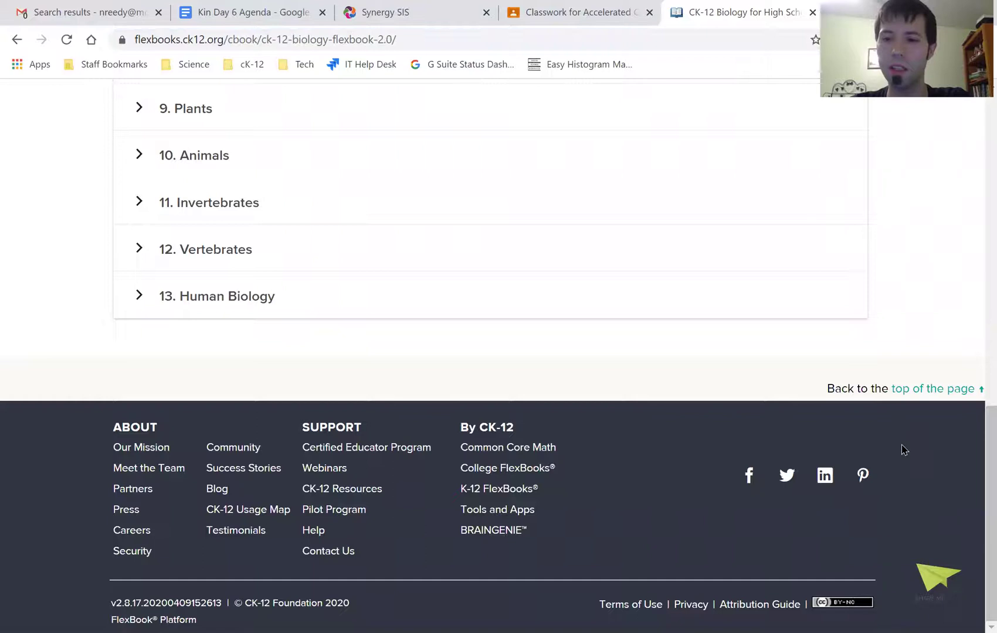
scroll(848, 467, up, 8)
scroll(725, 452, down, 8)
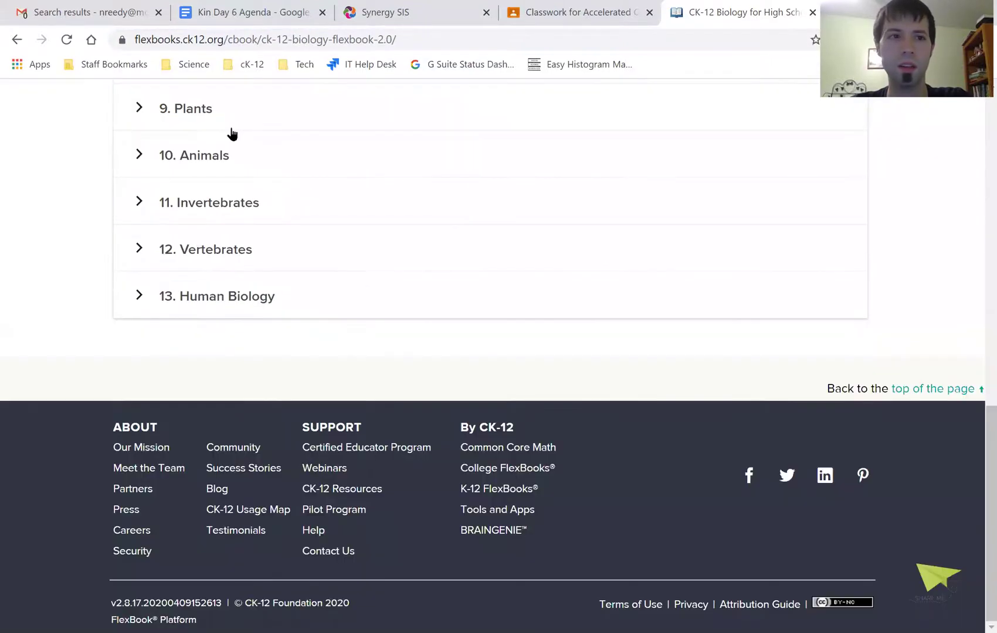
click(66, 39)
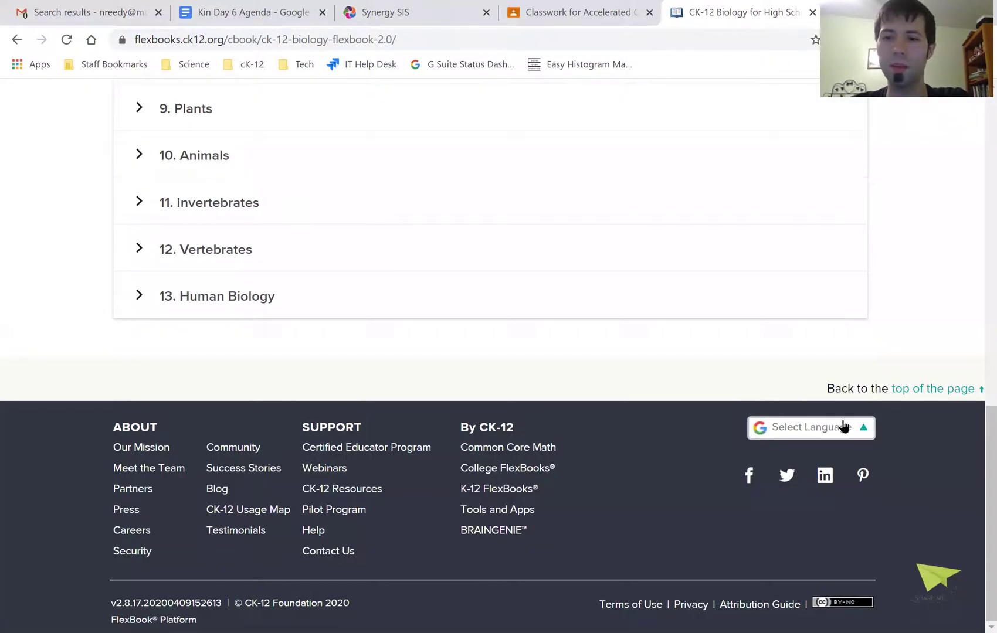
Step: Translate the Biology FlexBook page into Spanish using the language selector
click(843, 426)
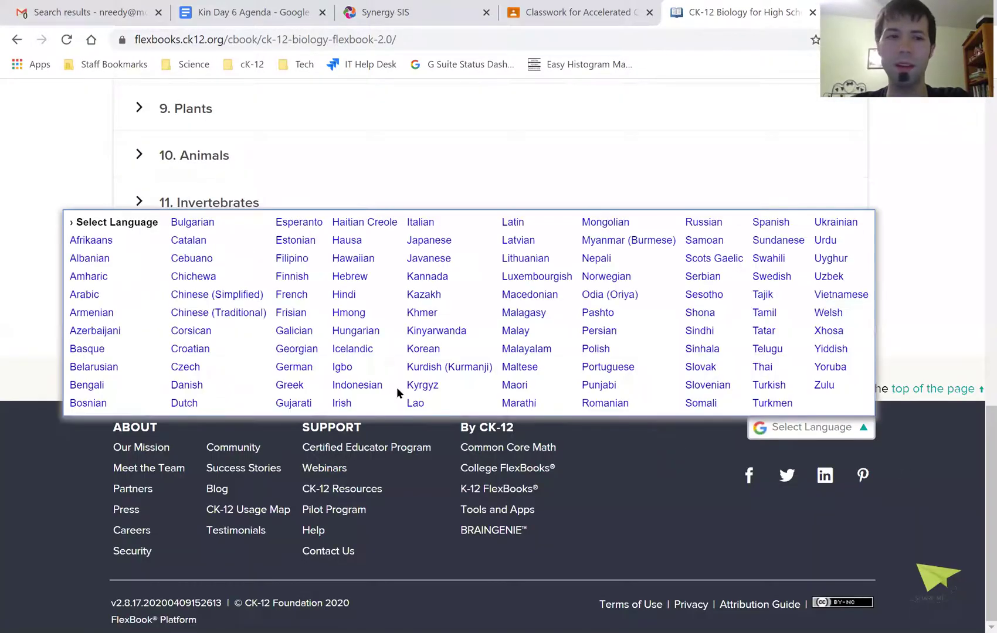
click(766, 226)
scroll(592, 427, up, 9)
scroll(592, 425, up, 1)
scroll(589, 422, down, 1)
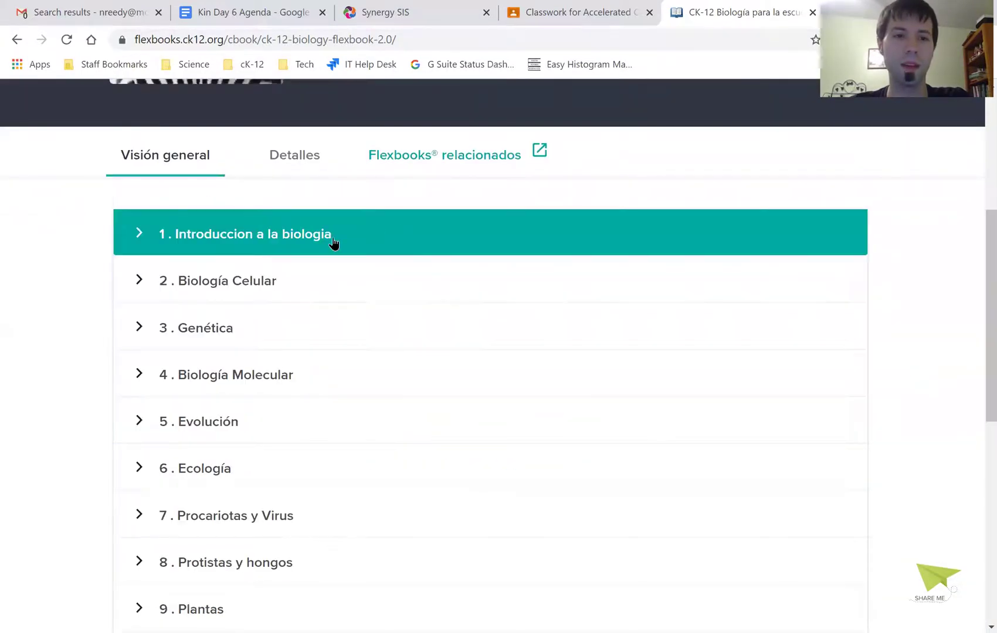
Step: Expand chapter 3 Genética and open section 3.1 plantas de guisantes
click(332, 243)
scroll(478, 305, down, 3)
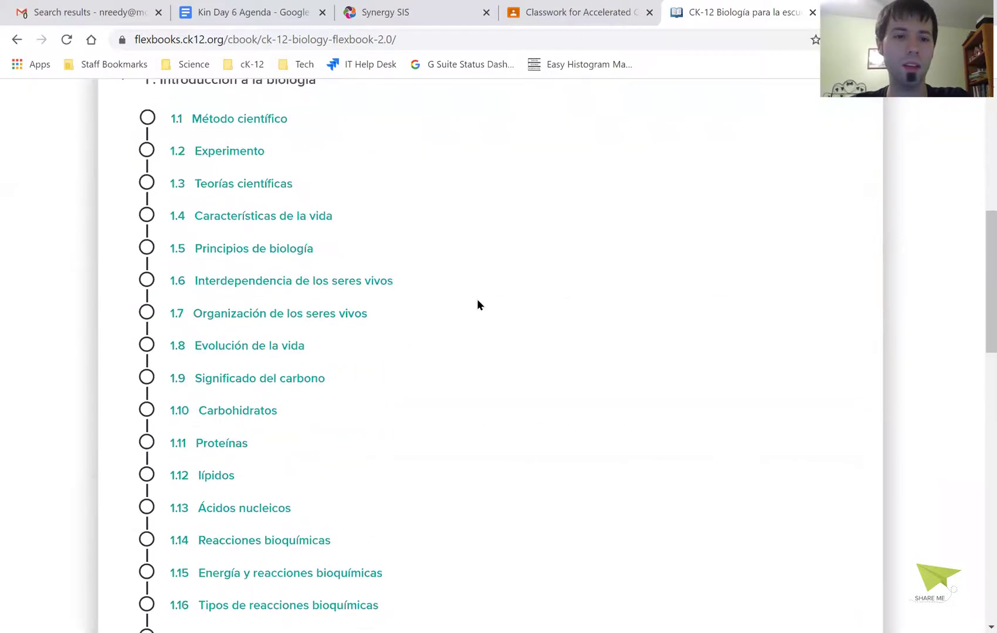
scroll(454, 327, up, 4)
click(294, 312)
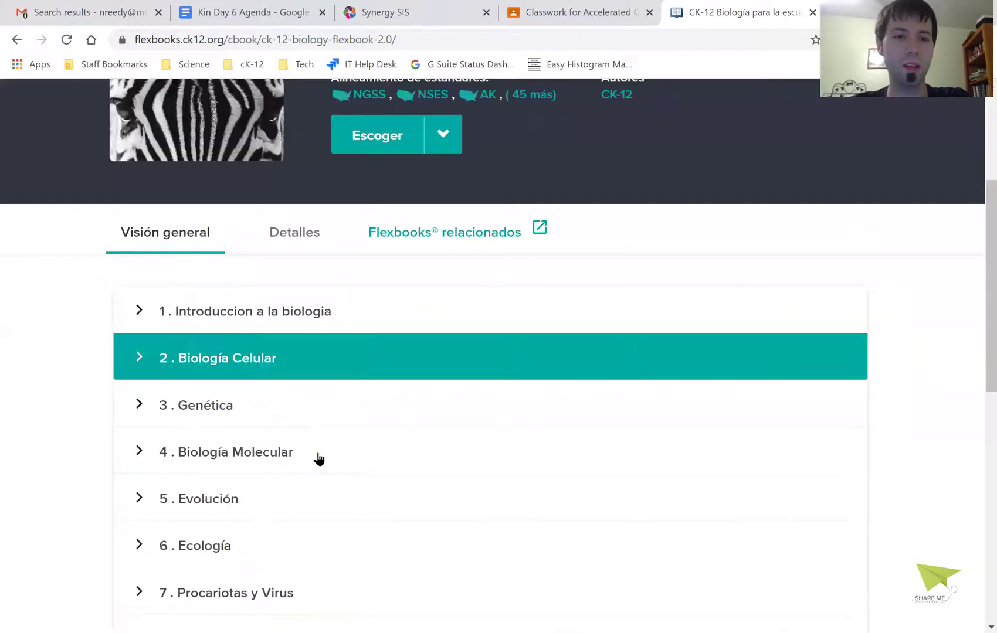
click(222, 406)
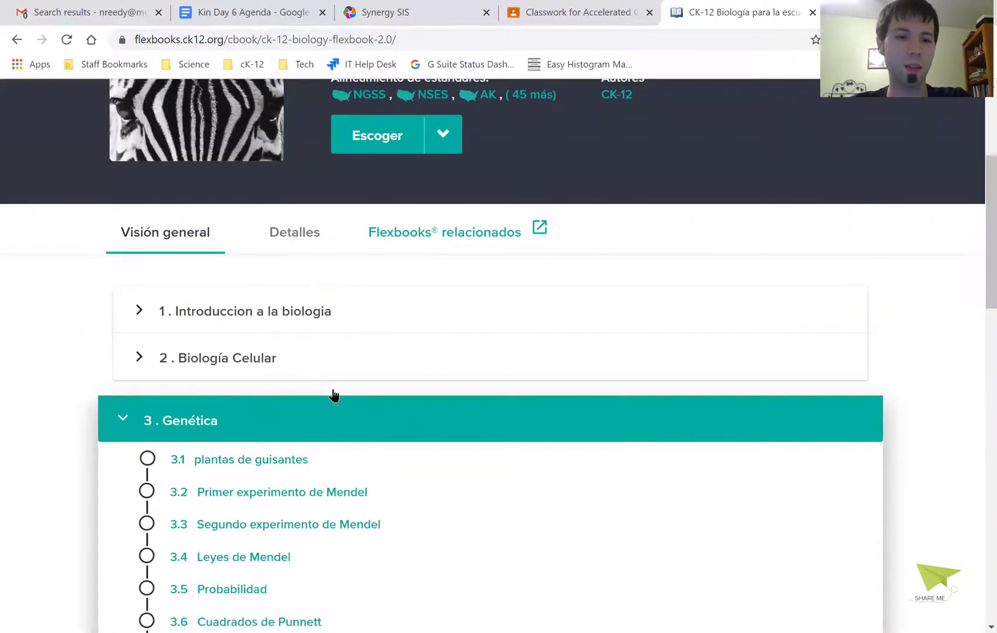
scroll(333, 396, down, 1)
click(295, 384)
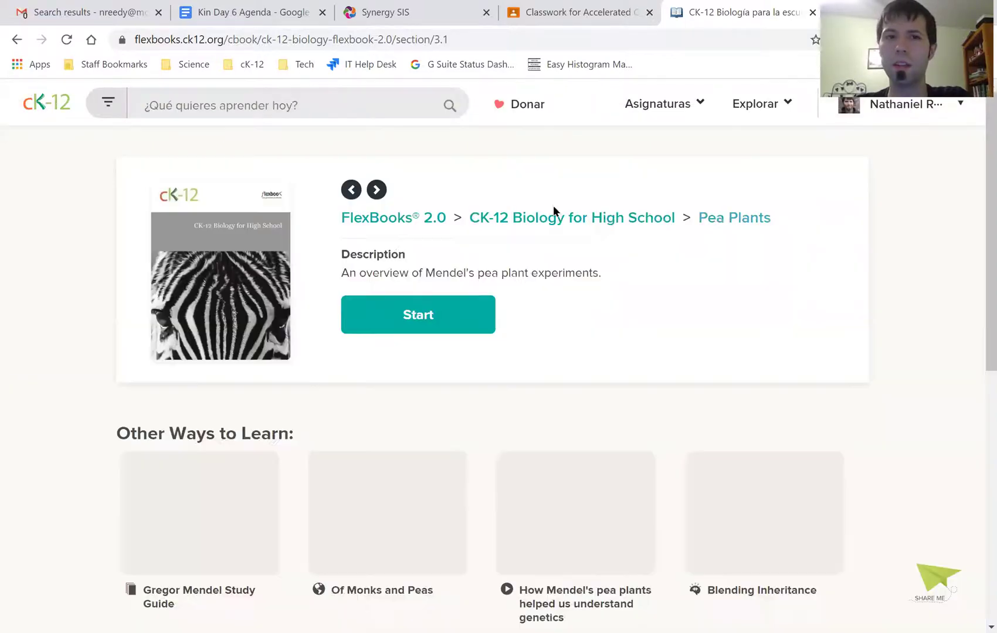
Step: Start the Pea Plants lesson and read down through the Spanish text and diagrams
click(440, 338)
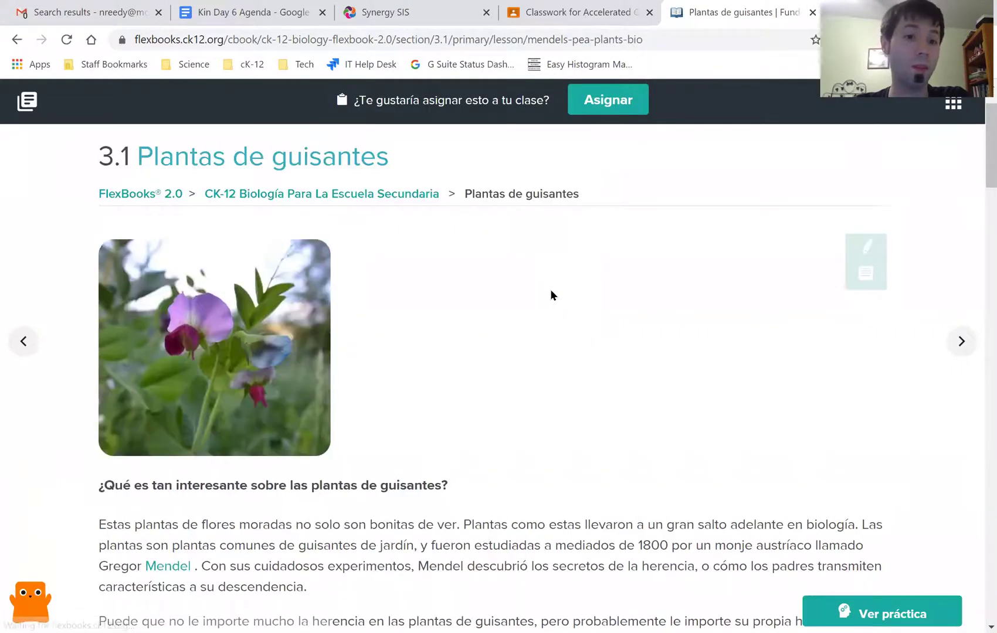
scroll(550, 290, down, 9)
scroll(551, 290, down, 10)
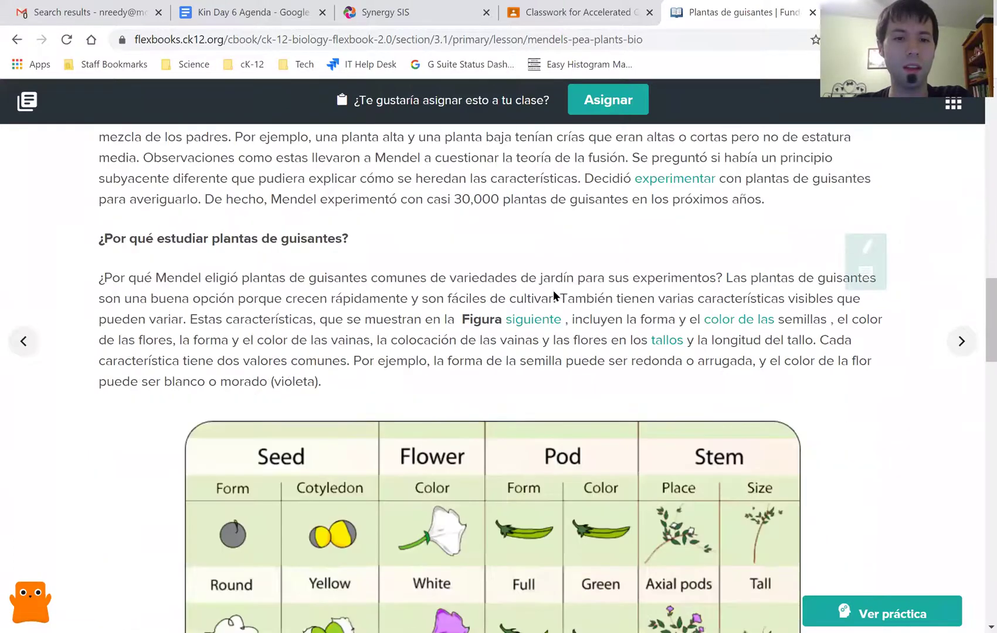
scroll(553, 290, down, 3)
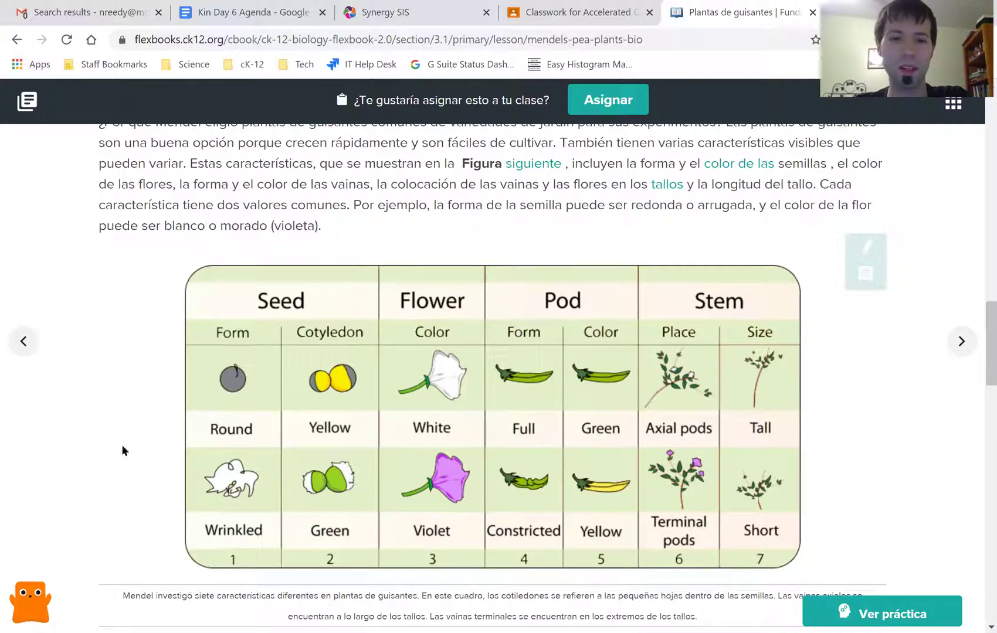
scroll(384, 336, down, 7)
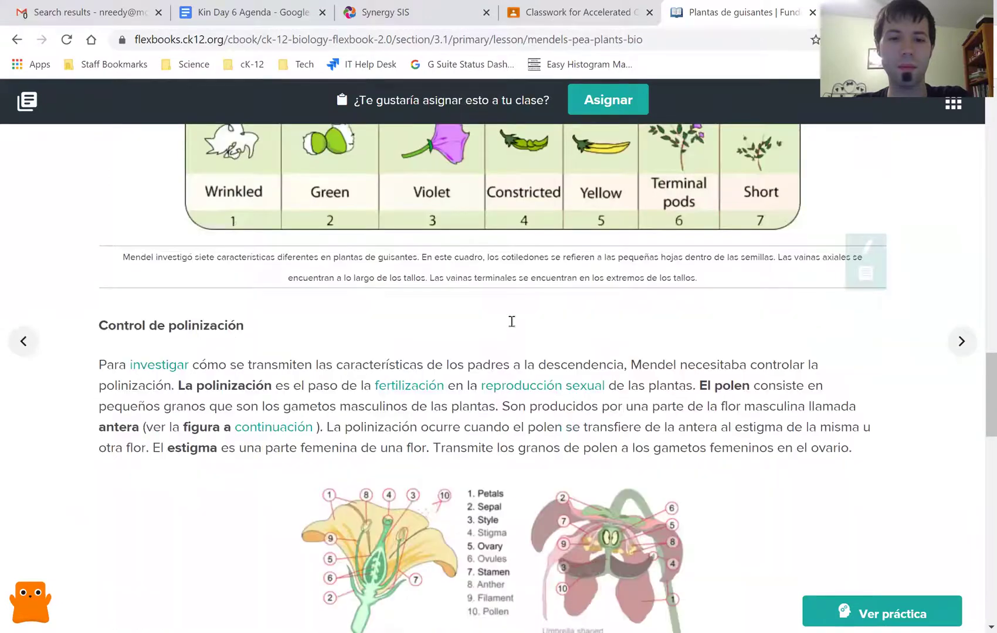
scroll(128, 313, down, 5)
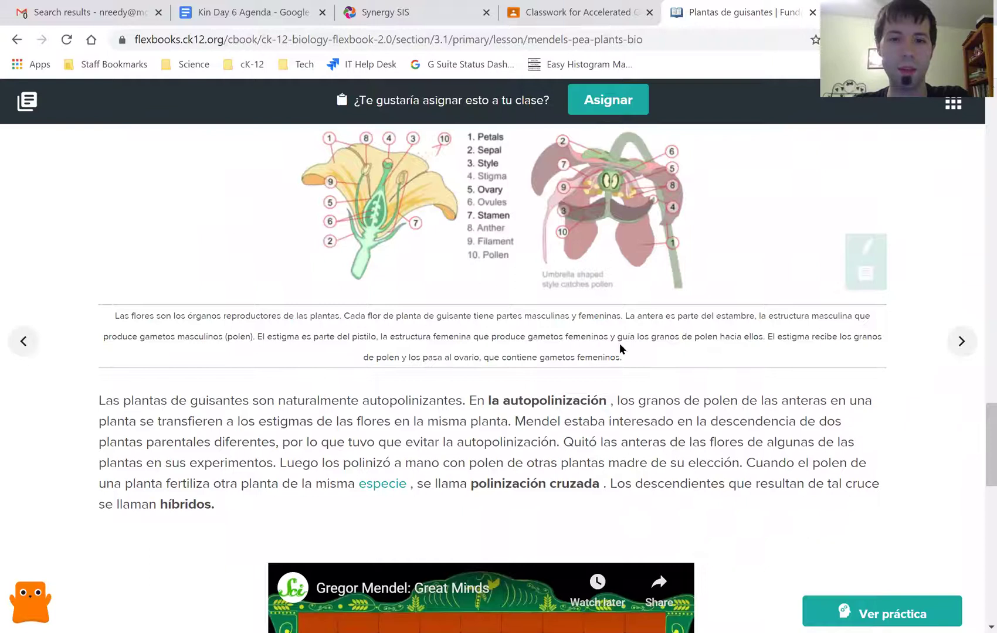
scroll(622, 351, down, 1)
scroll(628, 355, down, 3)
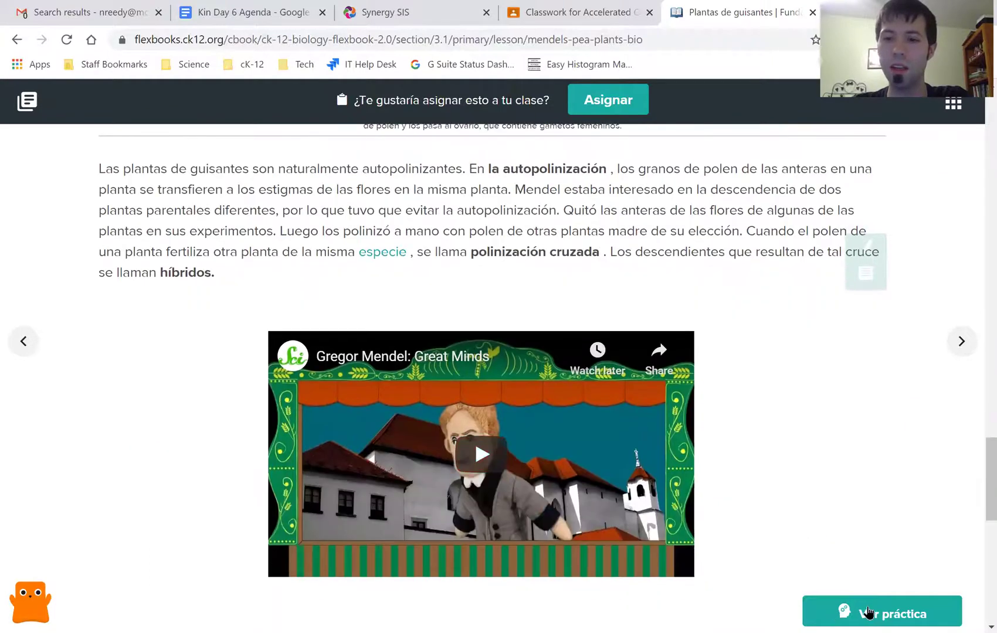
Step: Open and close the Ver práctica panel, then bring up the translation language list
click(868, 613)
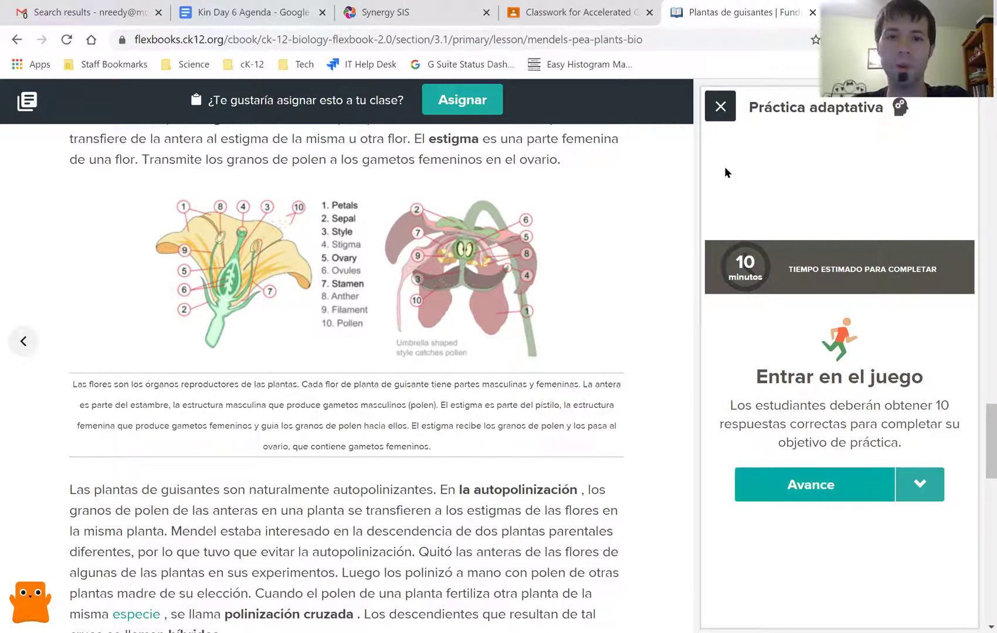
click(719, 111)
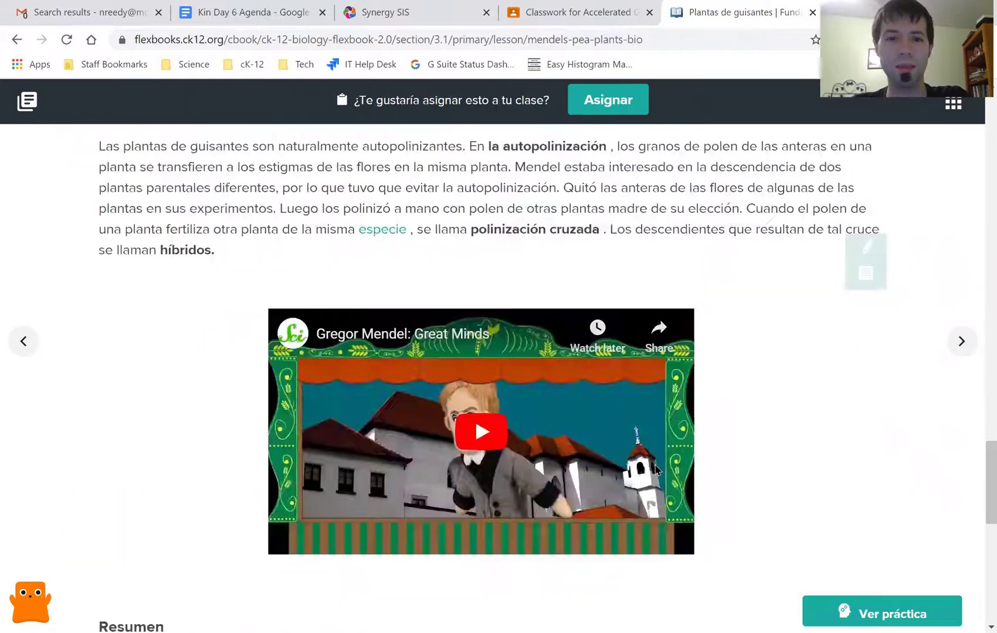
scroll(656, 469, down, 10)
click(831, 404)
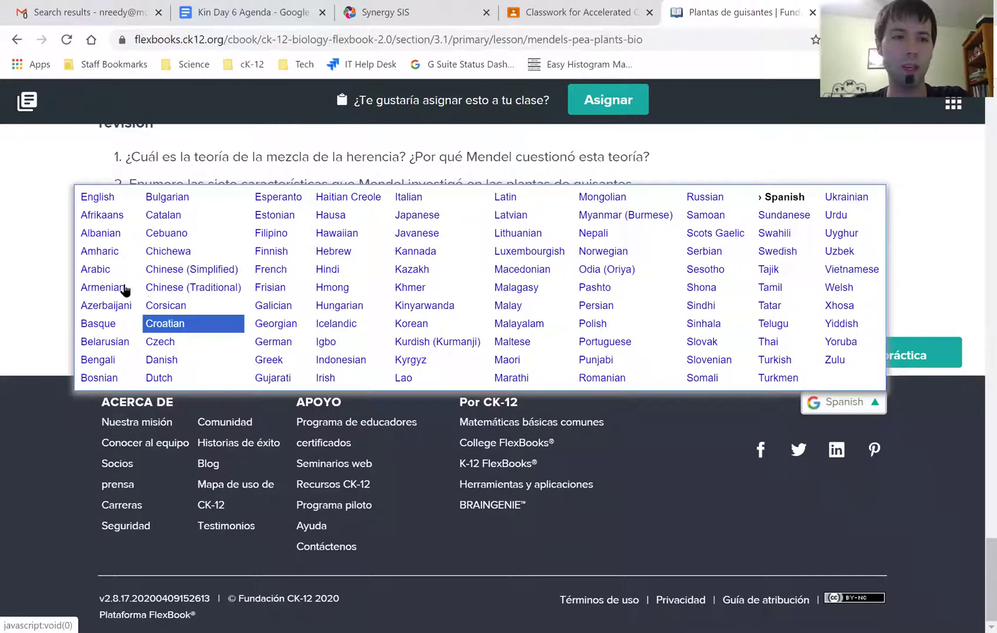
Step: Translate the Pea Plants lesson into Arabic
click(114, 270)
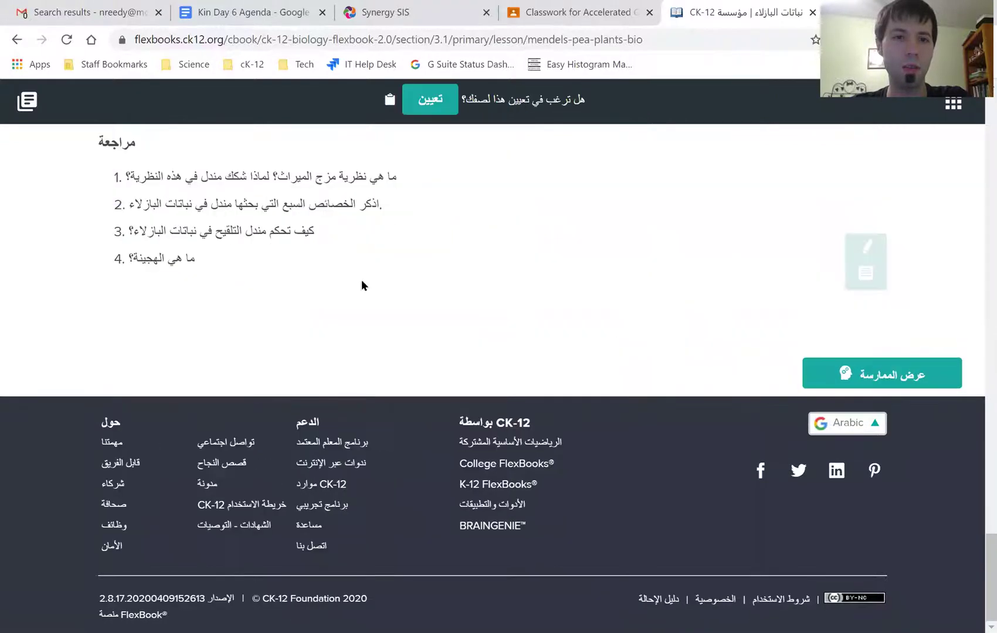
scroll(482, 374, up, 20)
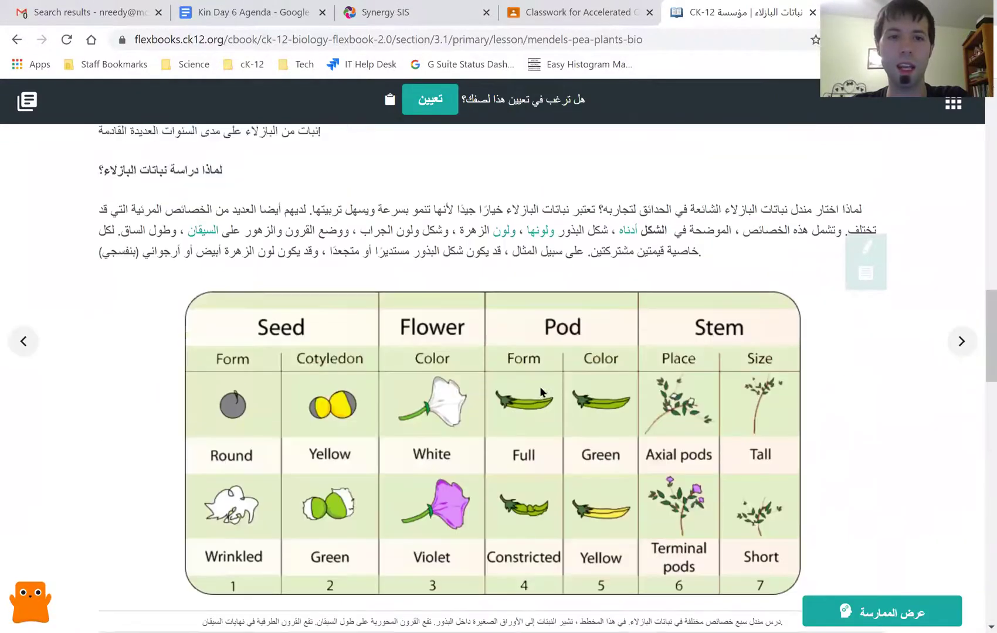
scroll(532, 404, up, 8)
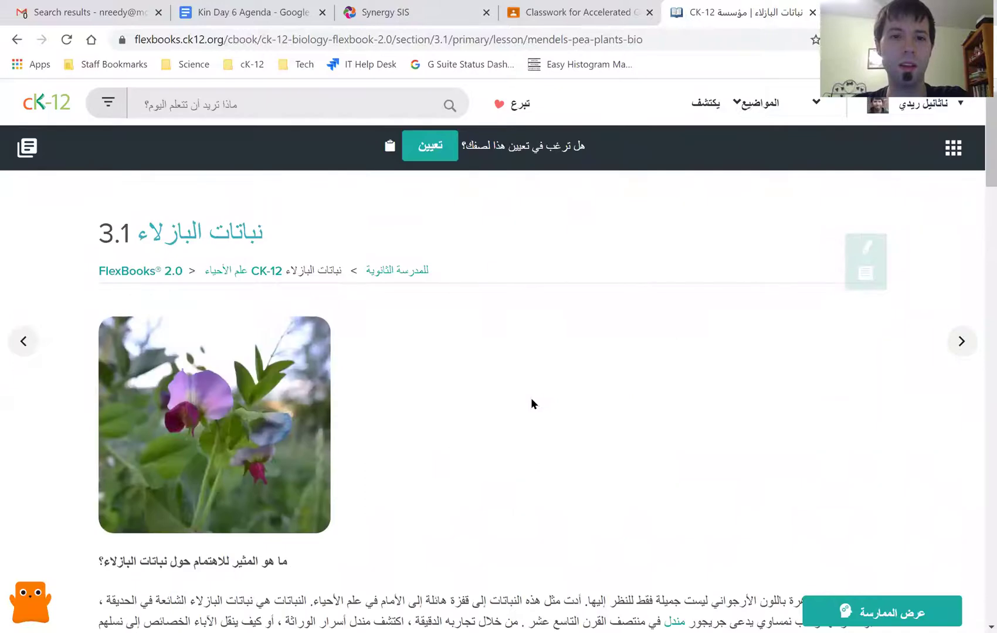
Step: Open and close the practice panel, then scroll to the four Arabic review questions
click(867, 615)
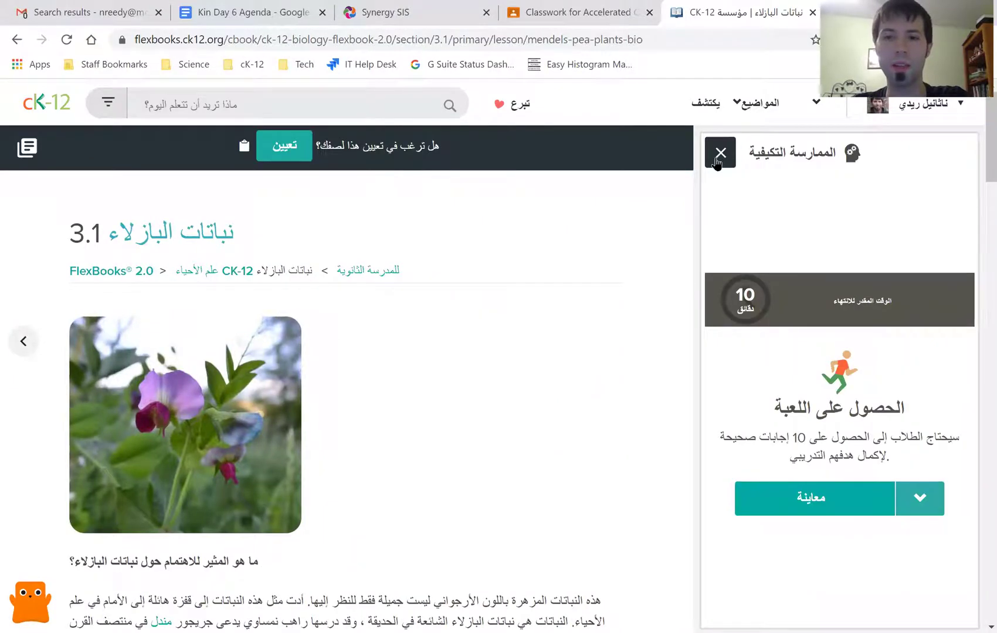
click(720, 162)
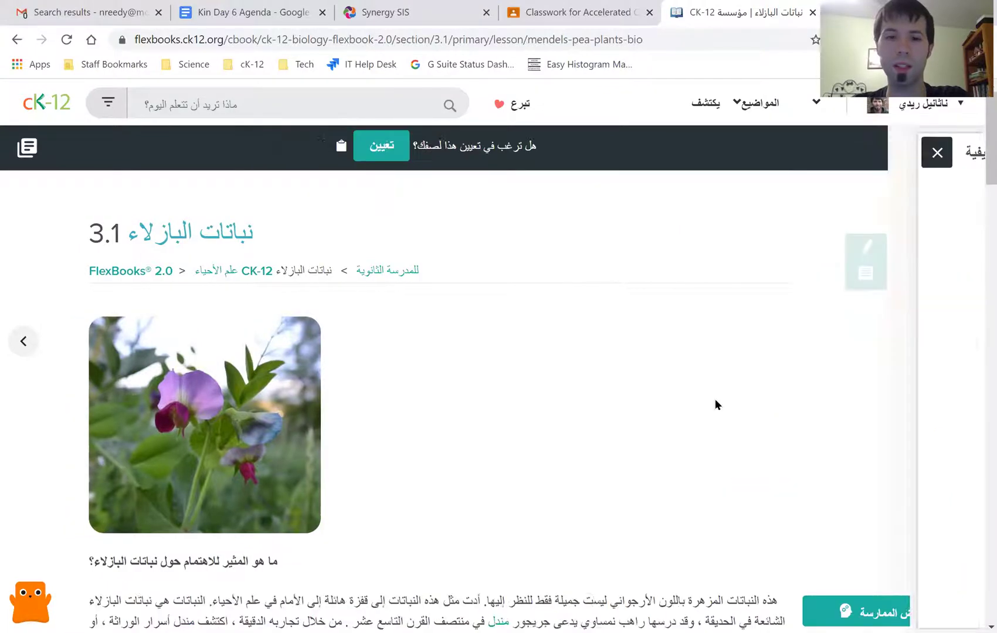
scroll(901, 369, down, 6)
scroll(961, 264, down, 15)
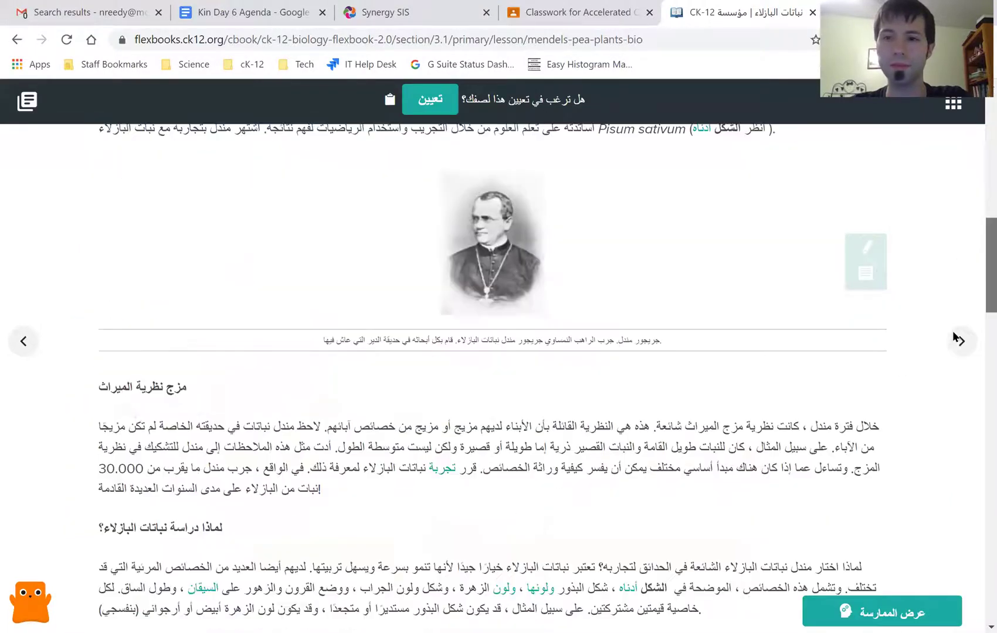
scroll(951, 526, down, 15)
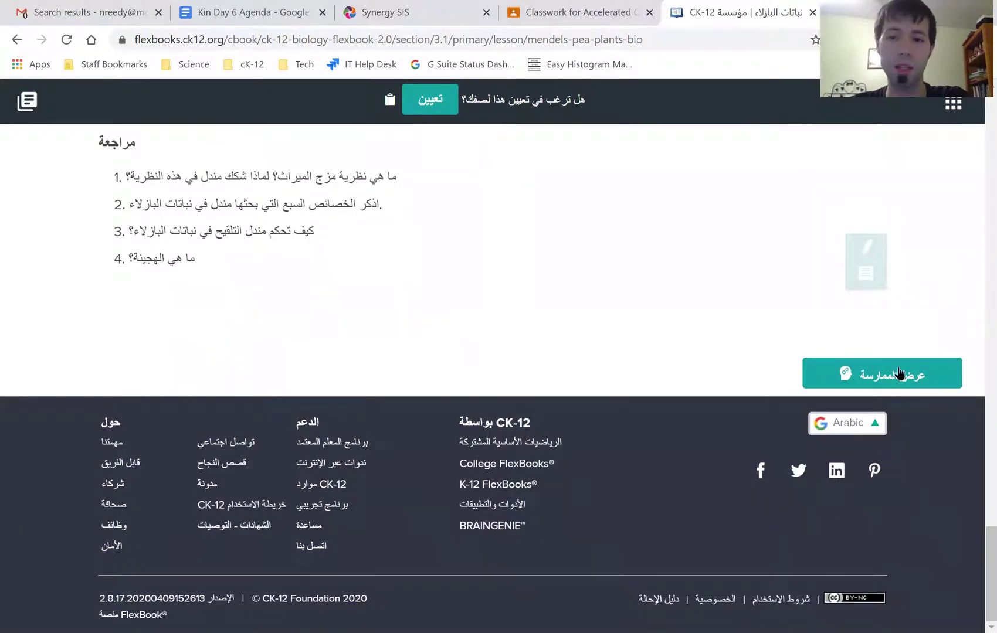
click(870, 425)
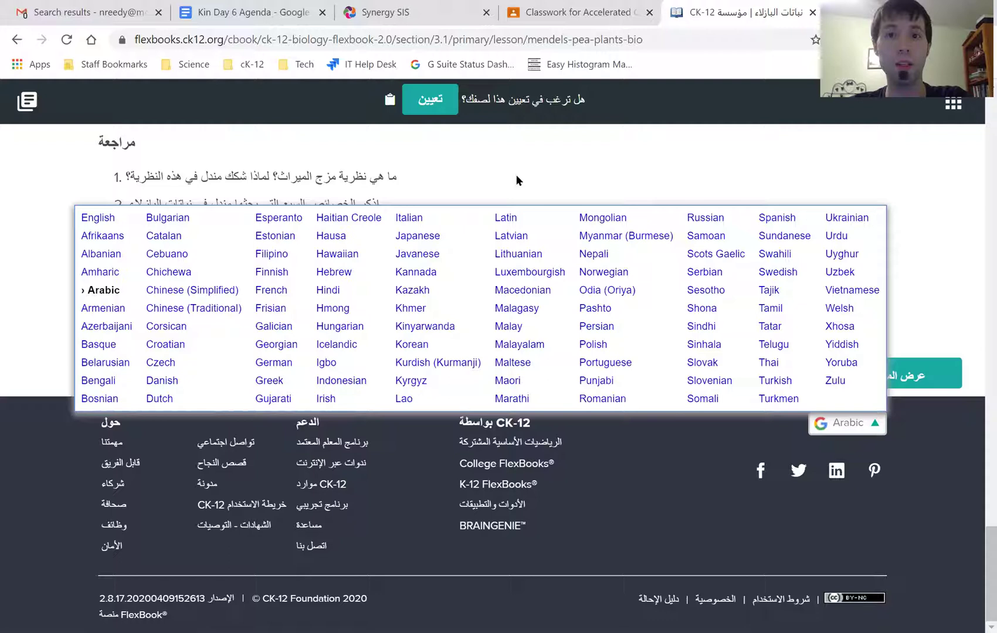
click(584, 182)
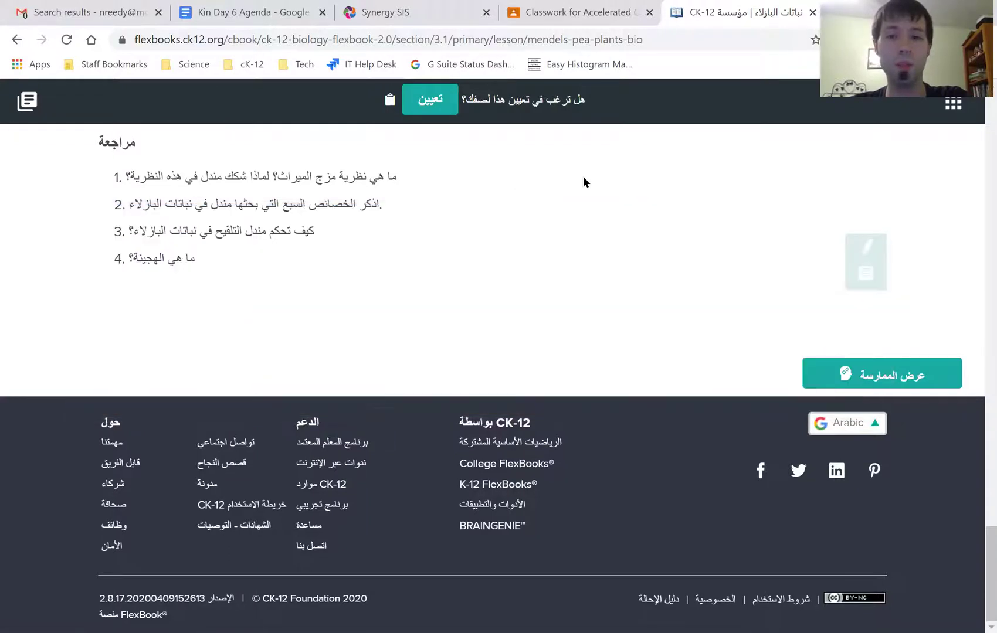